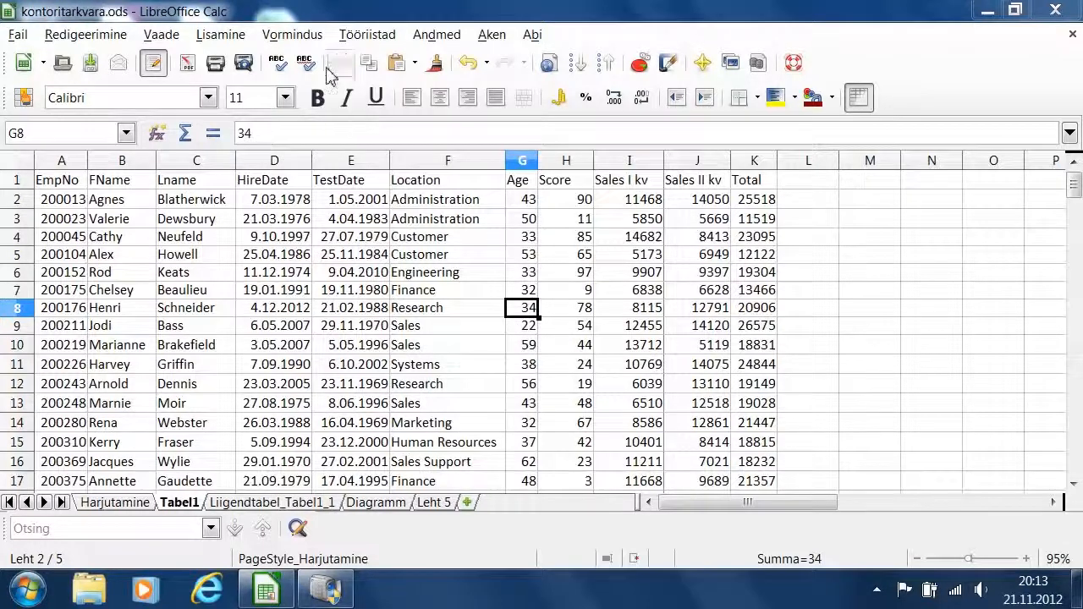
Open the header content of Tabel1's page style for editing and delete the existing text from the left area.
click(296, 35)
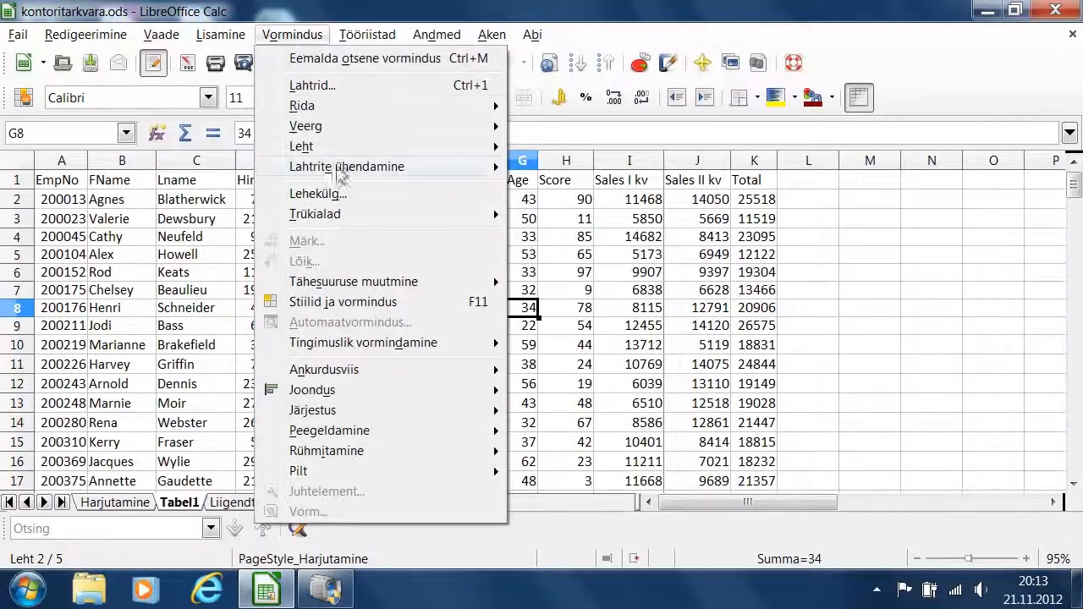
click(337, 201)
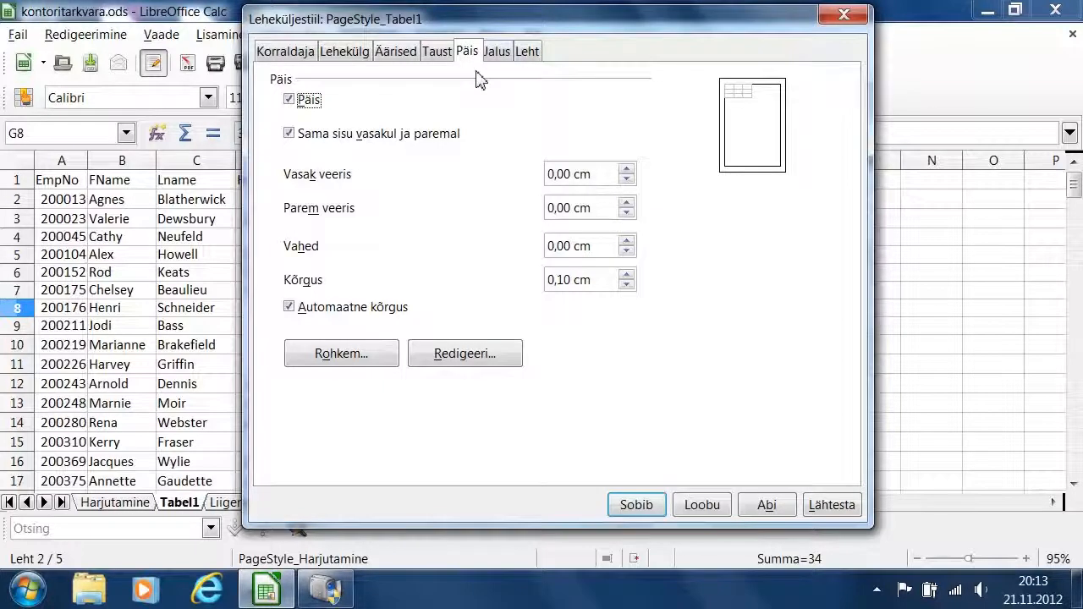
click(471, 356)
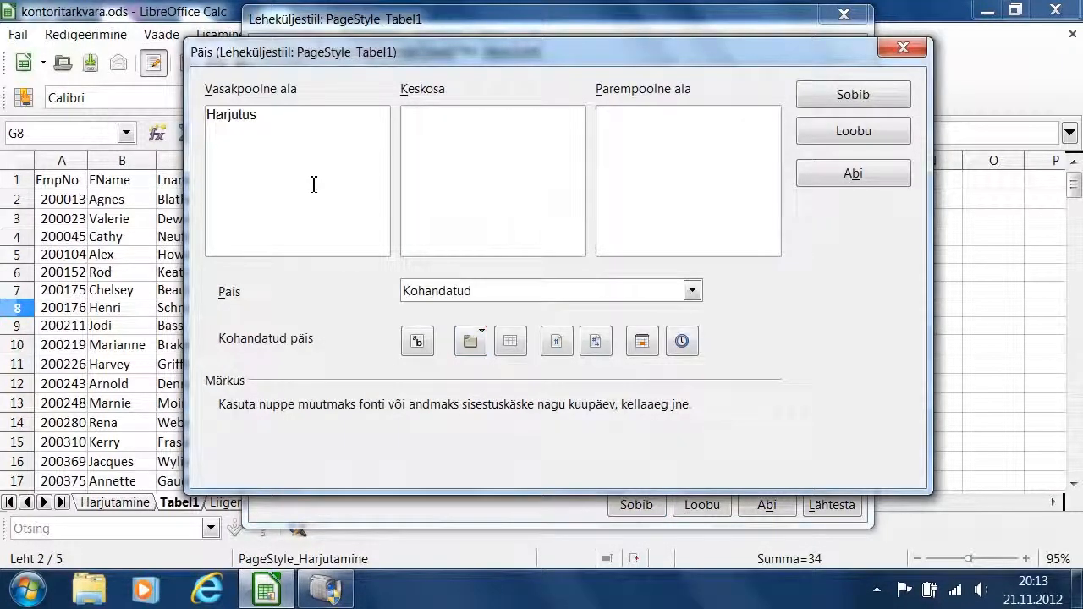
click(639, 129)
key(BackSpace)
key(BackSpace)
key(BackSpace)
key(BackSpace)
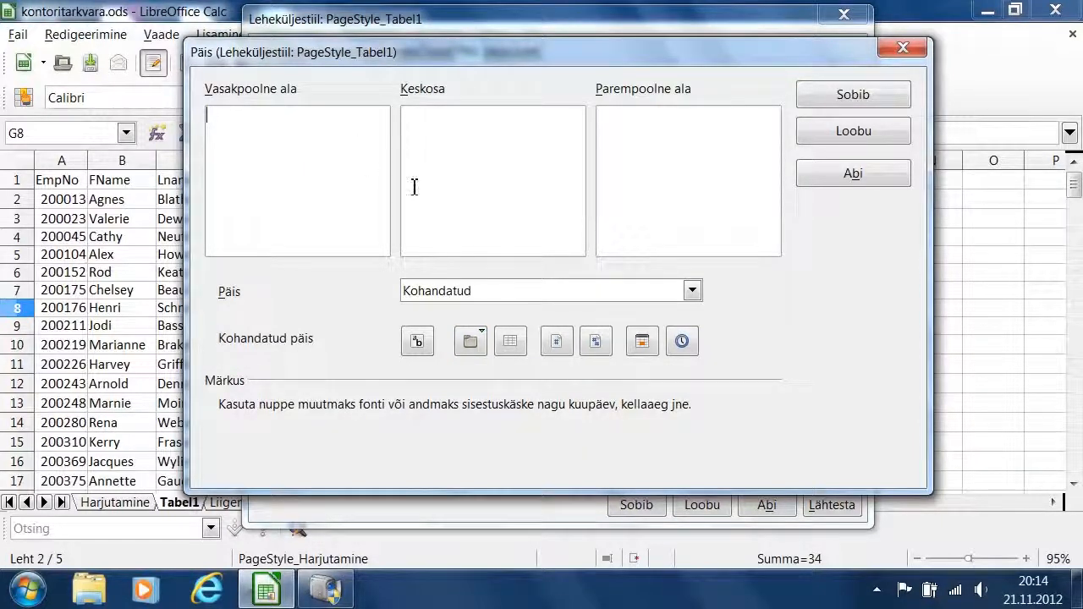
Try the predefined headers "Konfidentsiaalne, 00.00.0000, Lehekülg 1" and "kontoritarkvara, Lehekülg 1", then clear the header content.
click(692, 291)
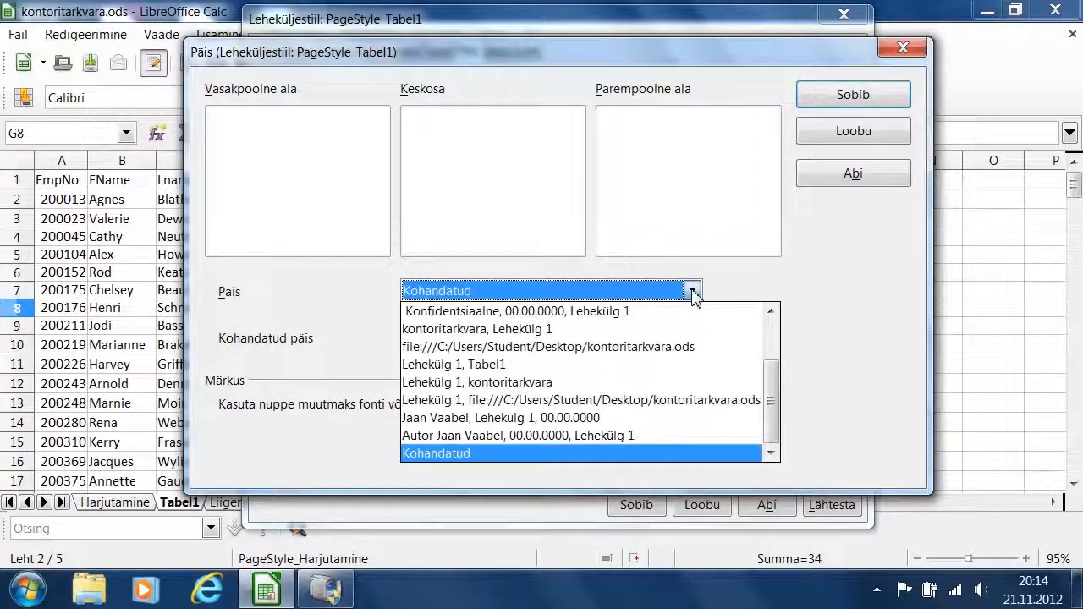
click(642, 313)
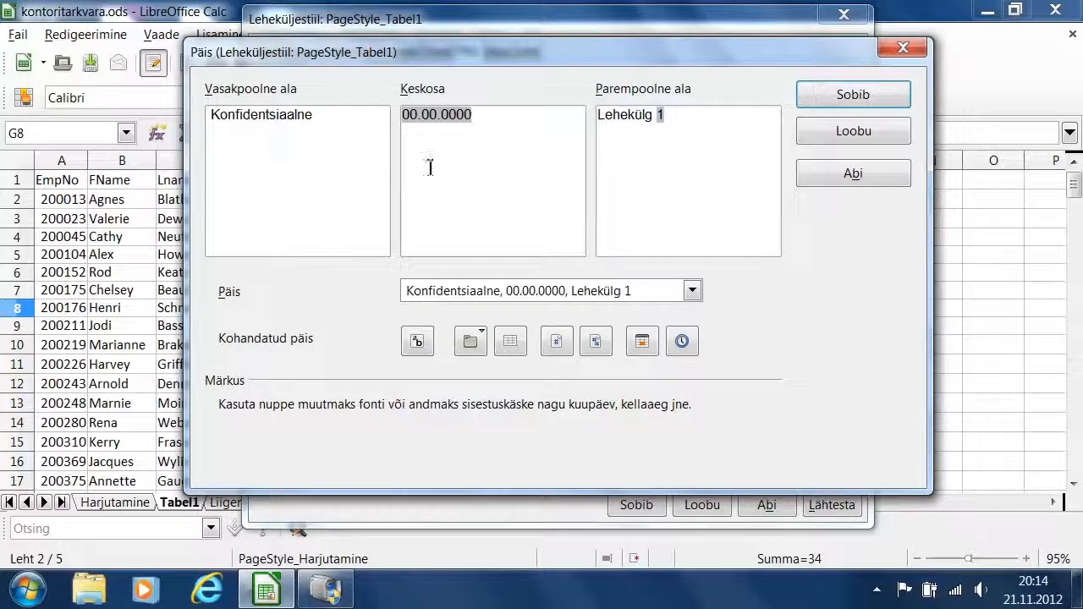
click(692, 291)
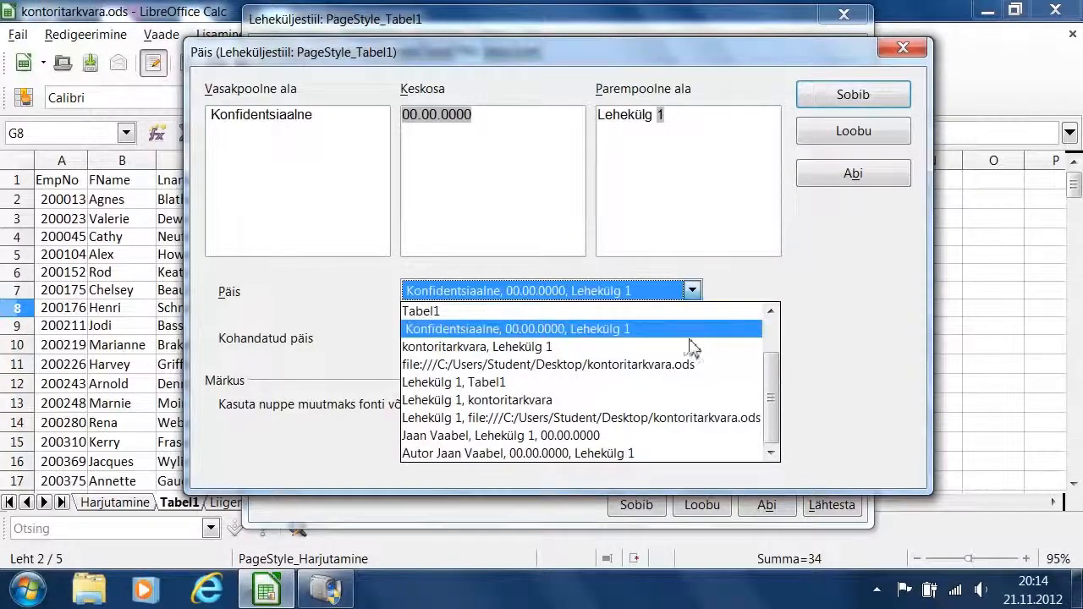
click(580, 347)
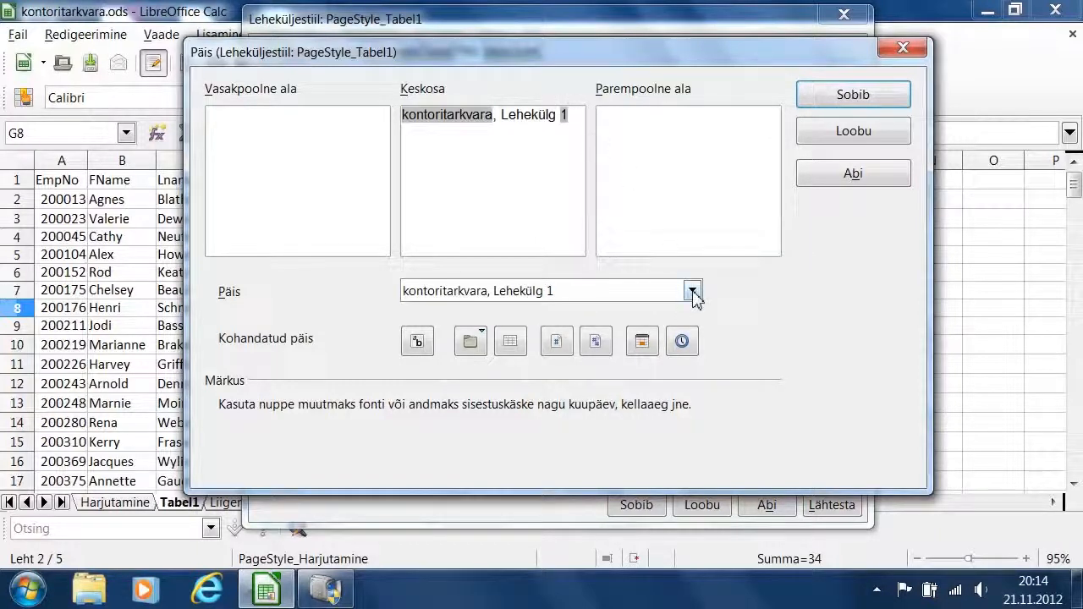
triple_click(573, 113)
key(Delete)
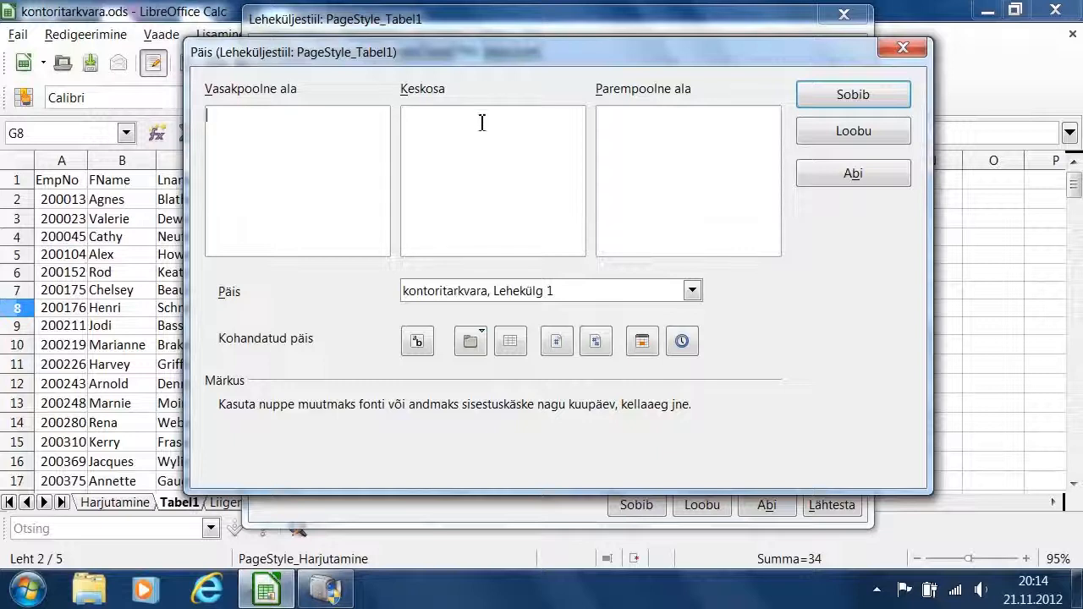
Build and apply a custom header with the file name in the left area, page number in the centre and date in the right area.
click(269, 122)
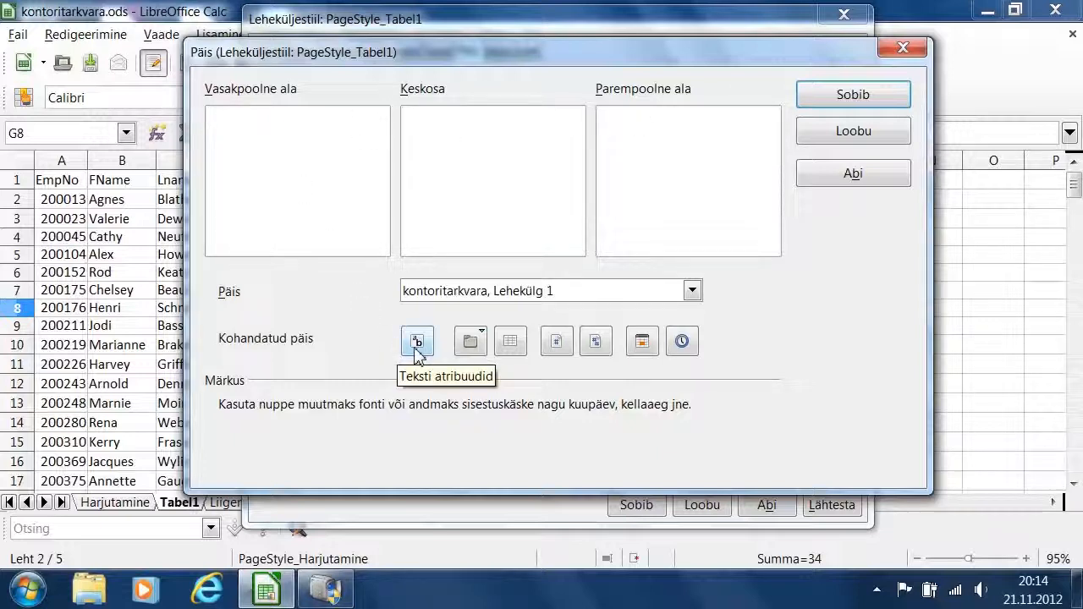
click(472, 342)
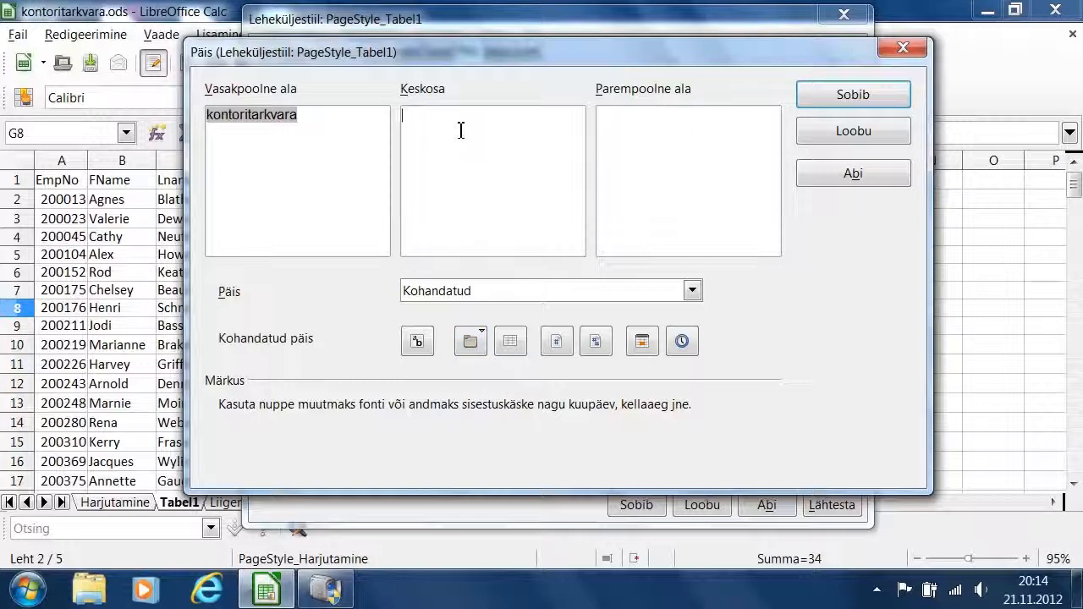
click(556, 341)
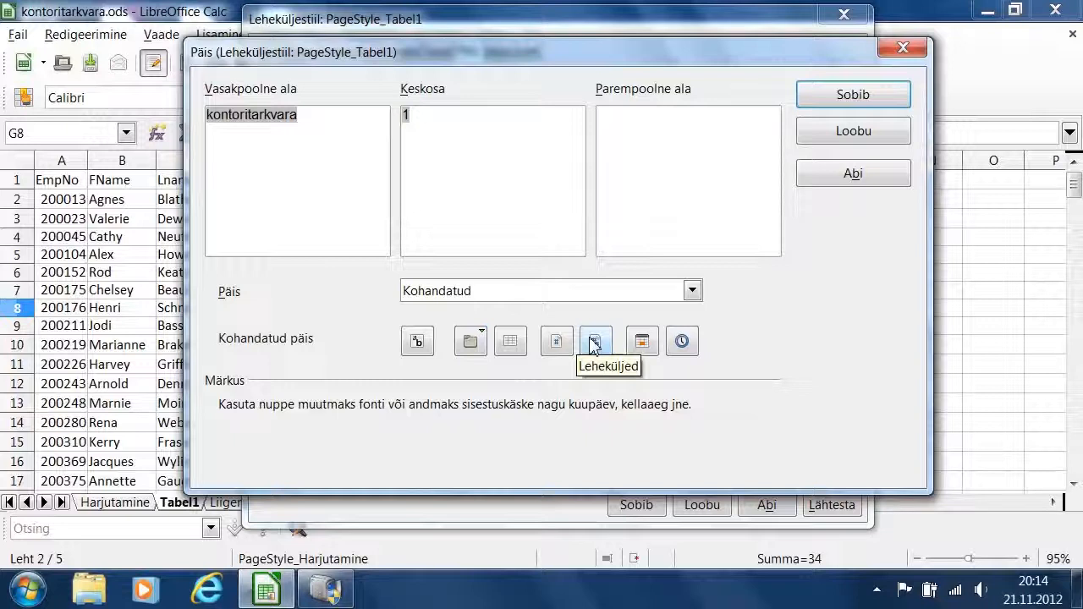
click(682, 135)
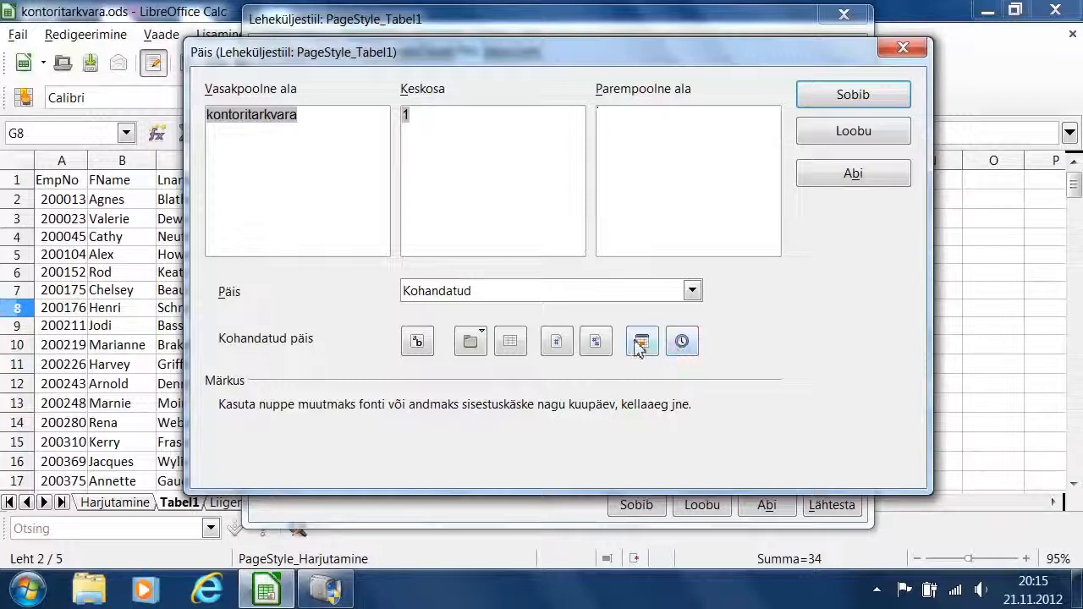
click(641, 343)
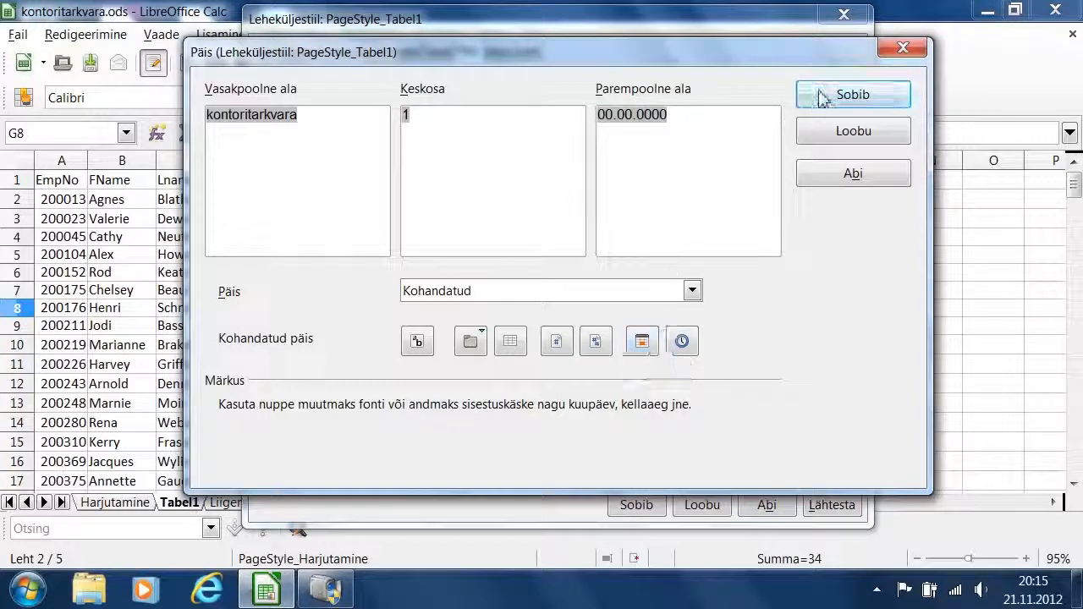
click(851, 95)
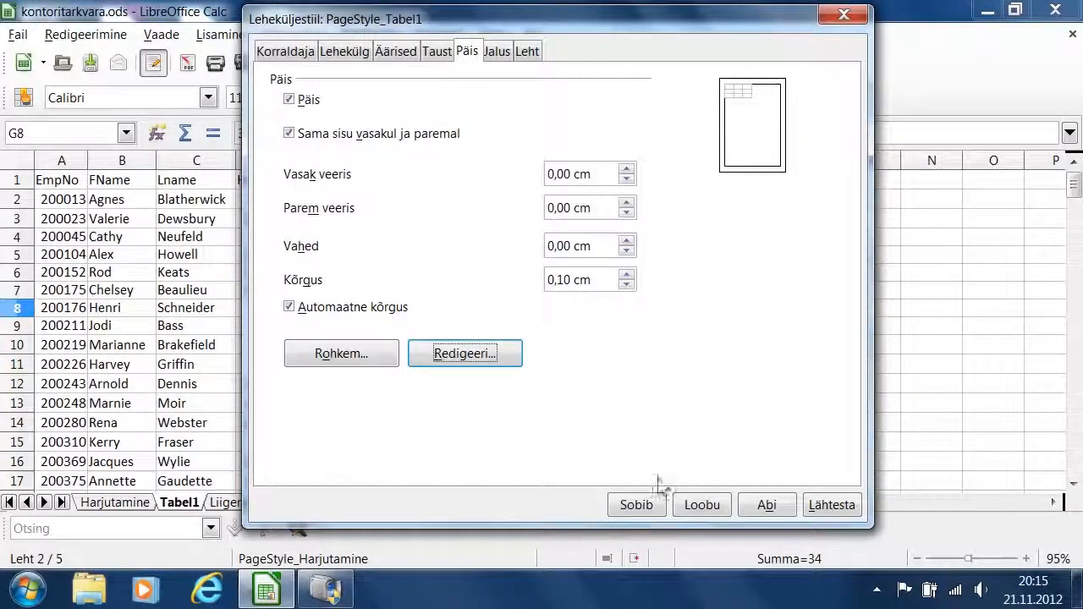
click(637, 505)
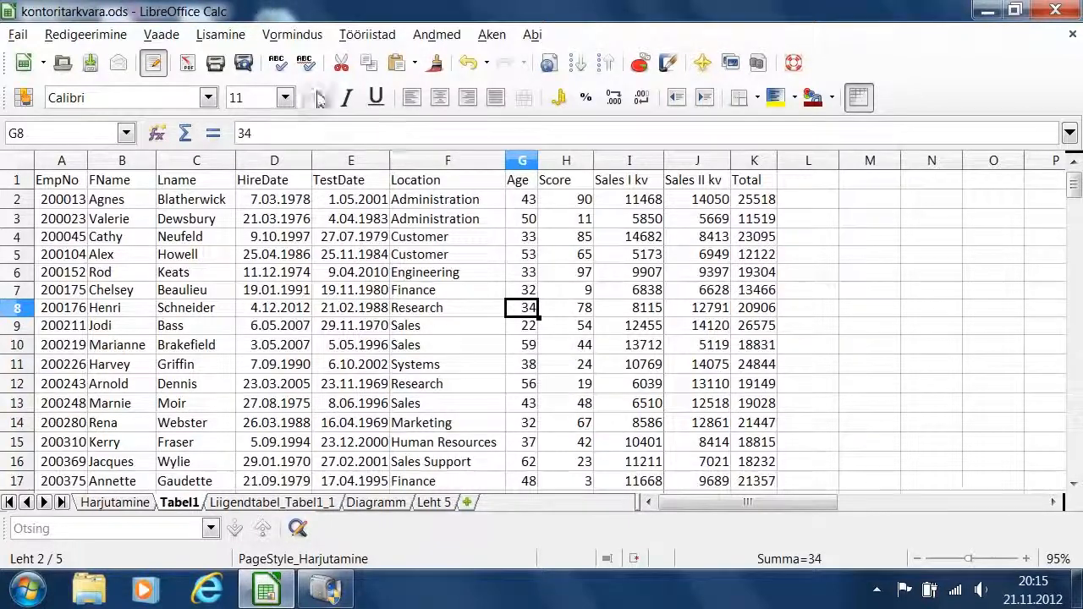
Open the print preview of the sheet and zoom in to 120% to examine the page header.
click(245, 65)
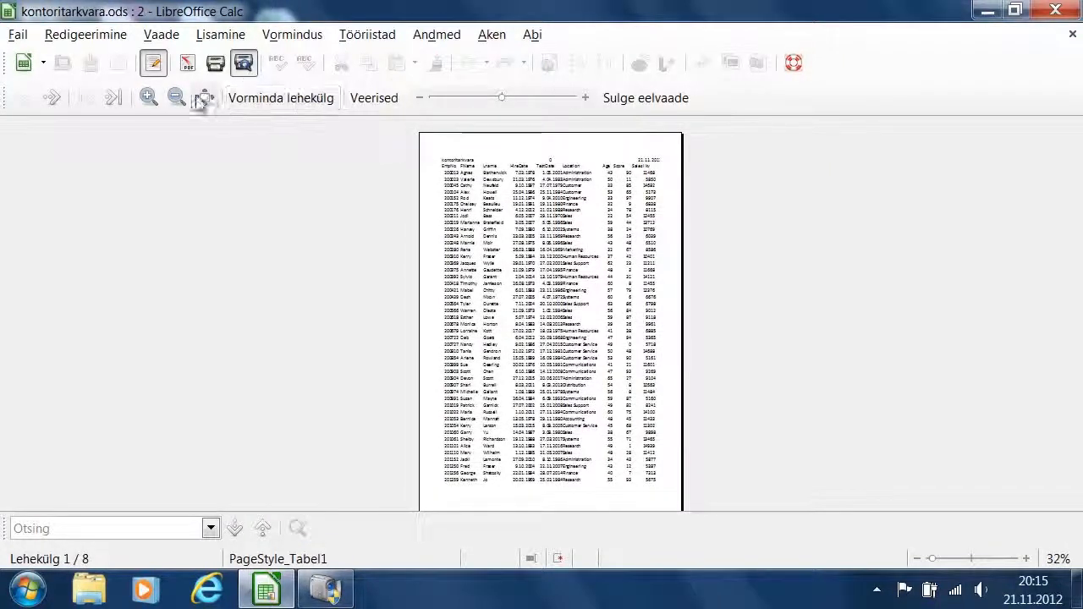
click(149, 98)
click(151, 99)
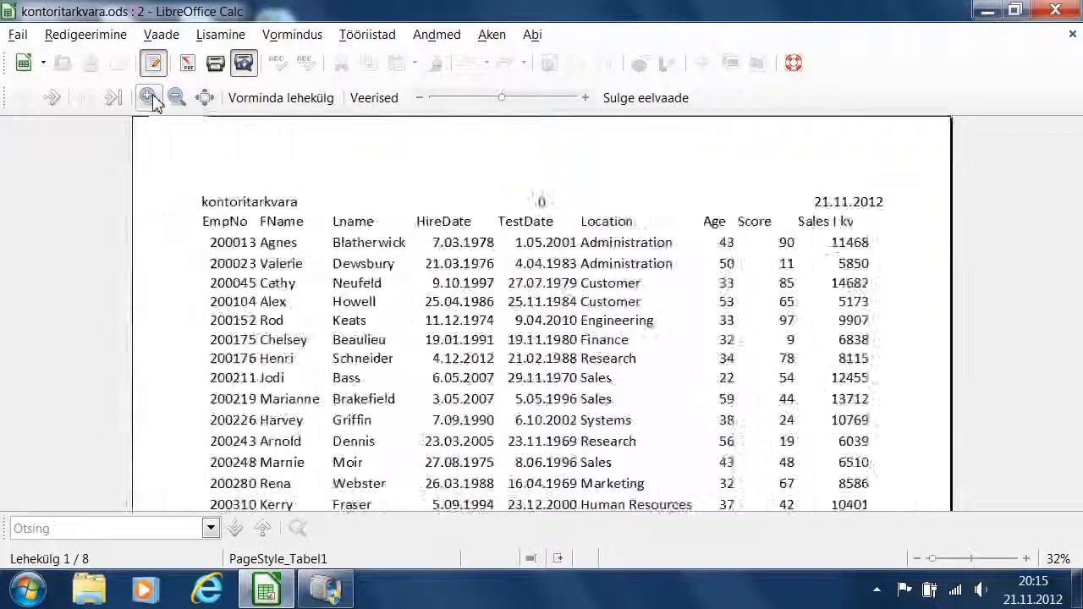
click(153, 97)
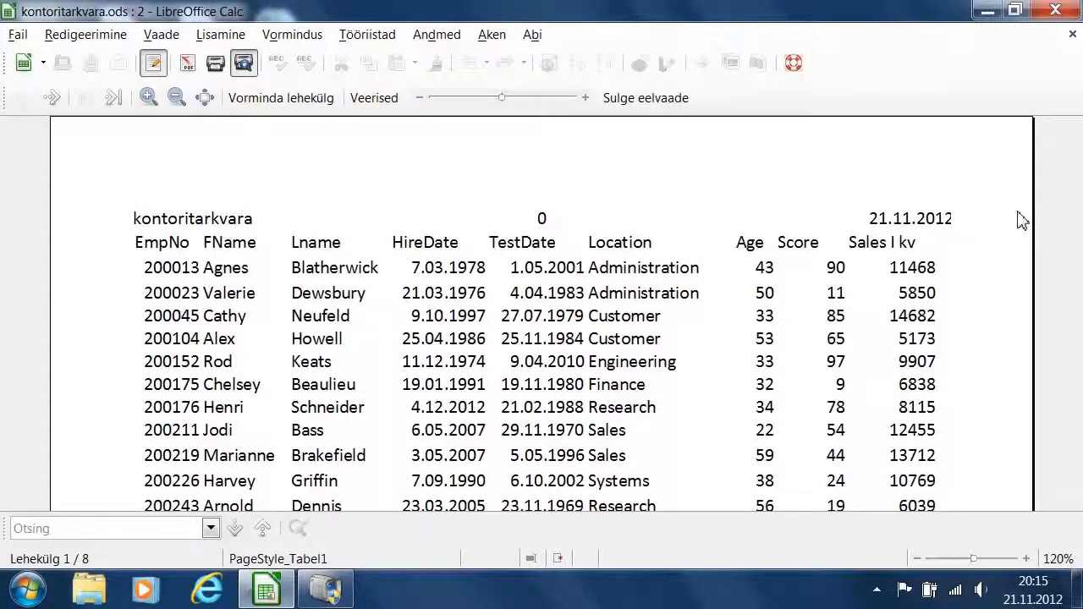
Replace the page number in the header's centre area with the current time field and apply the page style.
click(295, 38)
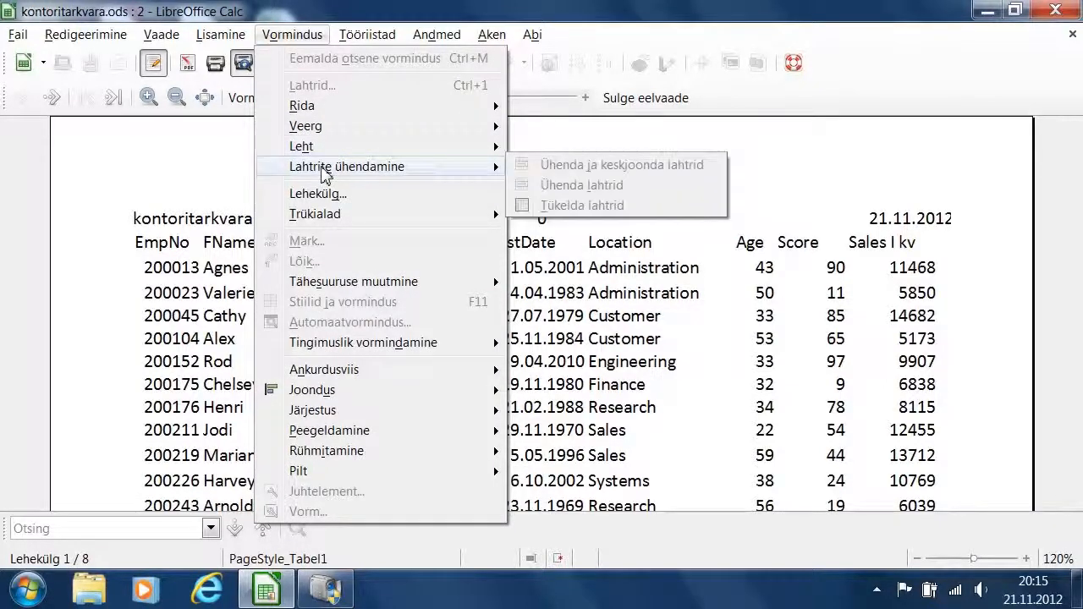
click(326, 193)
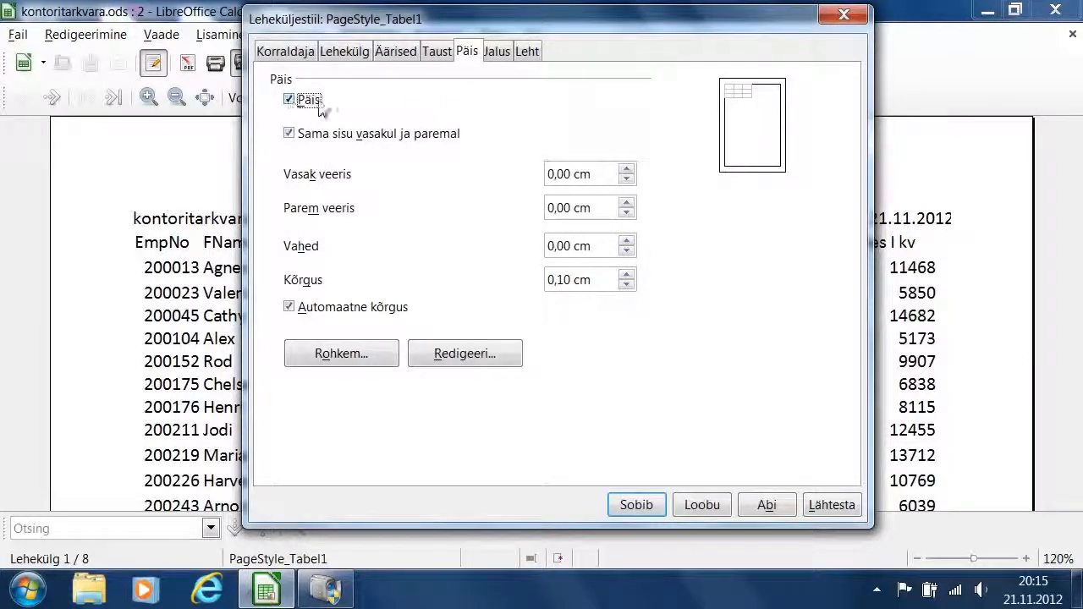
click(479, 362)
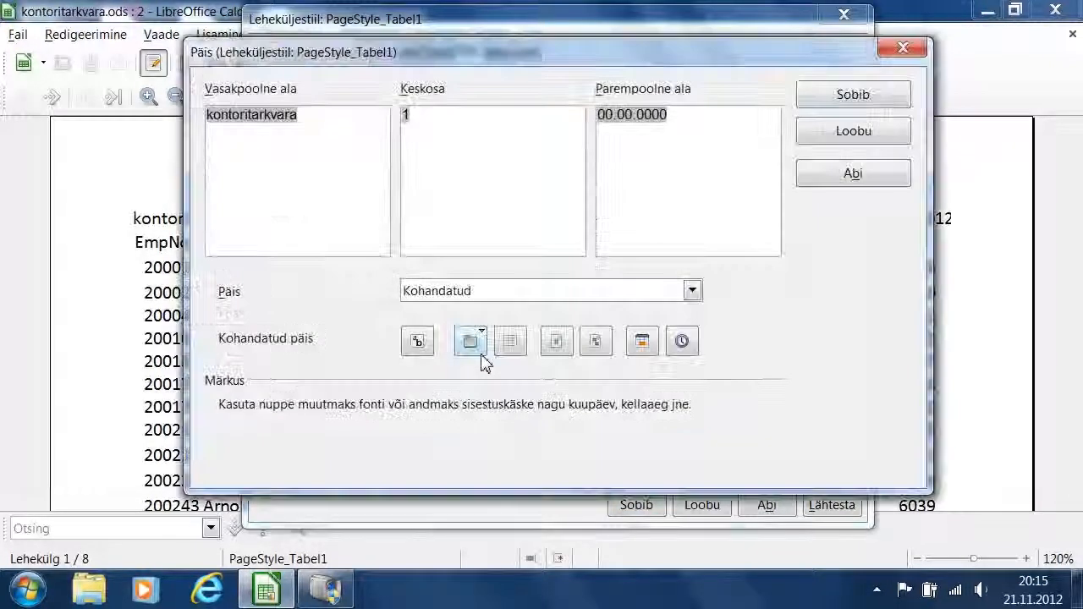
drag(455, 120, 331, 120)
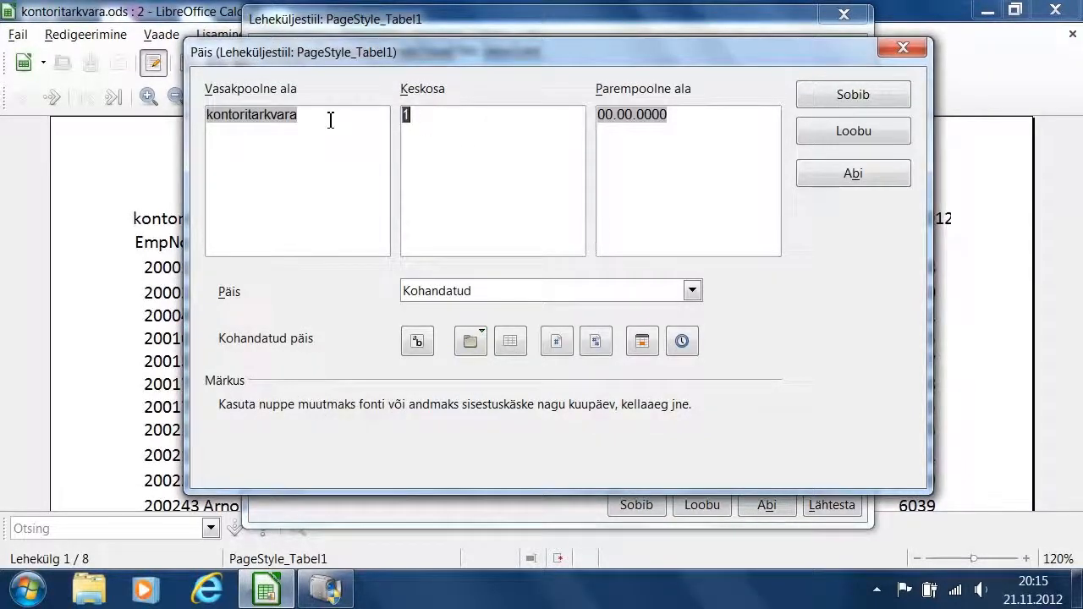
key(Delete)
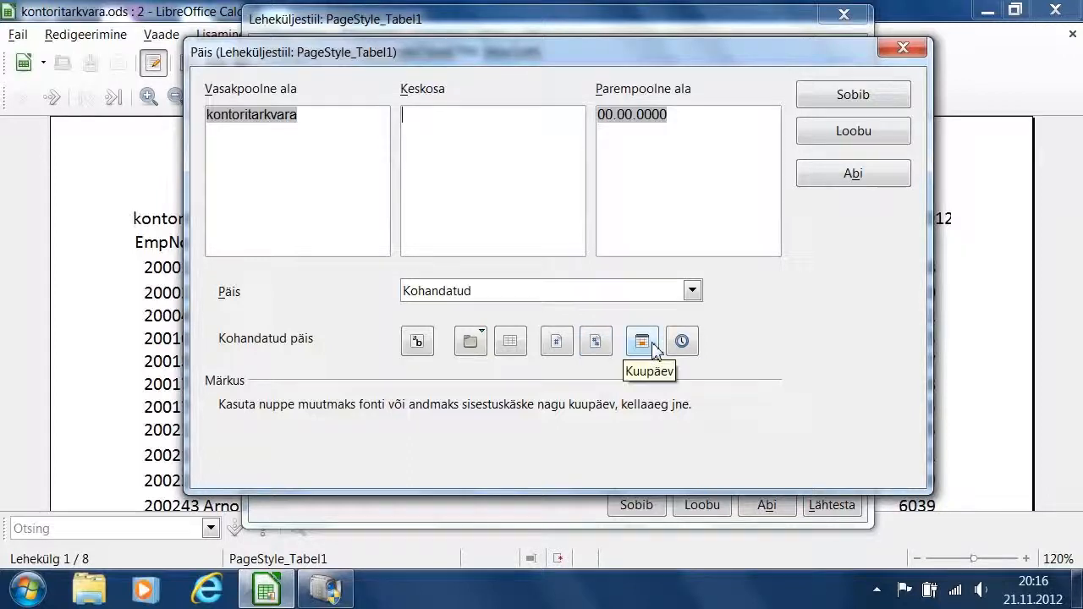
click(685, 342)
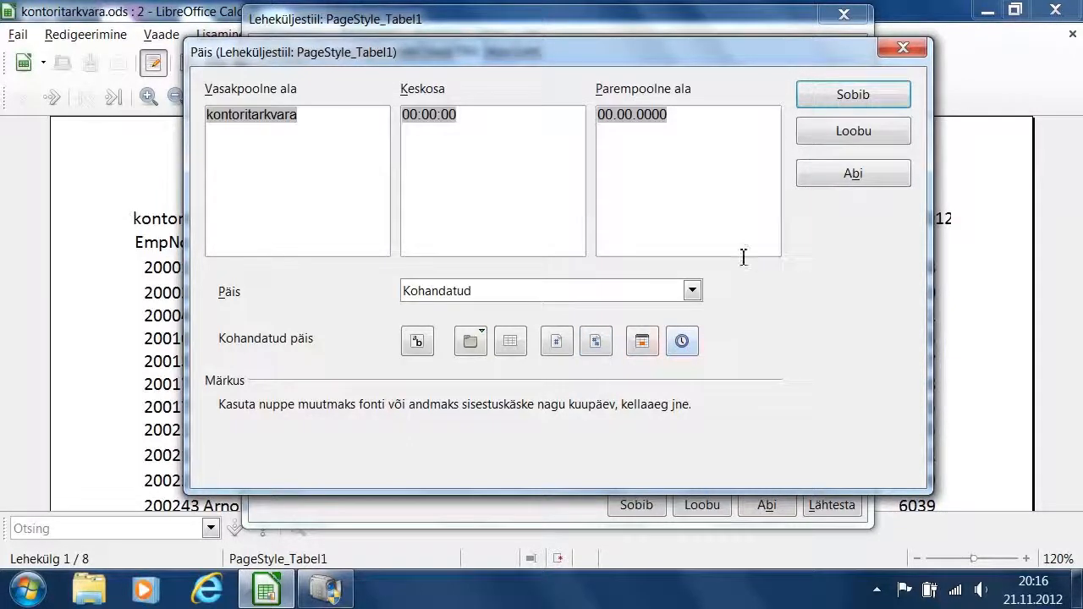
click(856, 102)
click(641, 505)
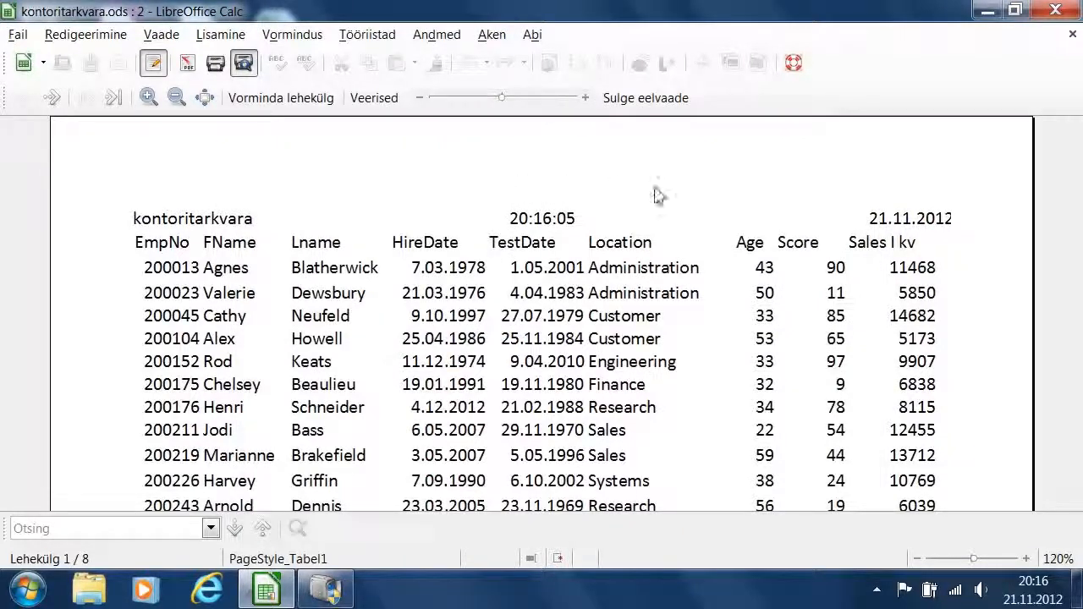